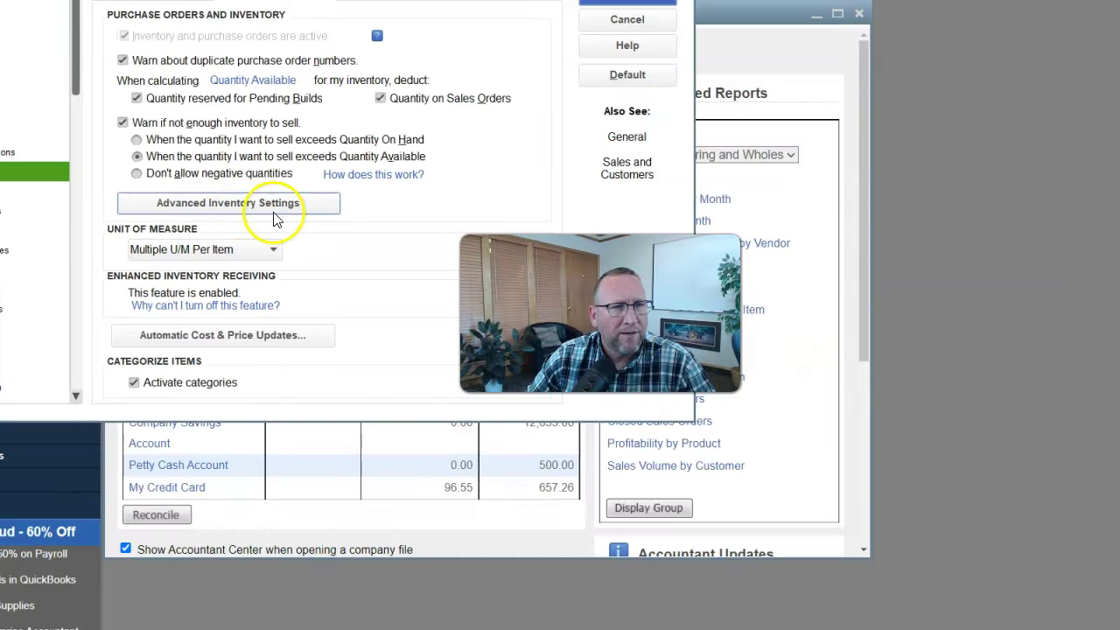
# Enable Multiple Inventory Sites and begin adding a new site for existing inventory transactions.
pyautogui.click(224, 207)
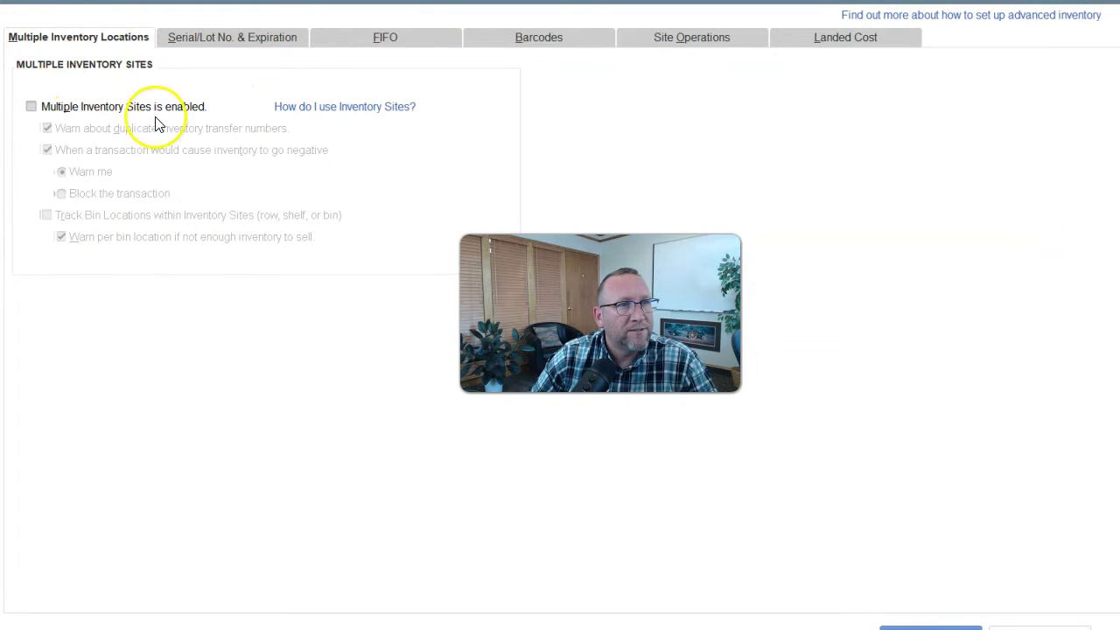
pyautogui.click(31, 107)
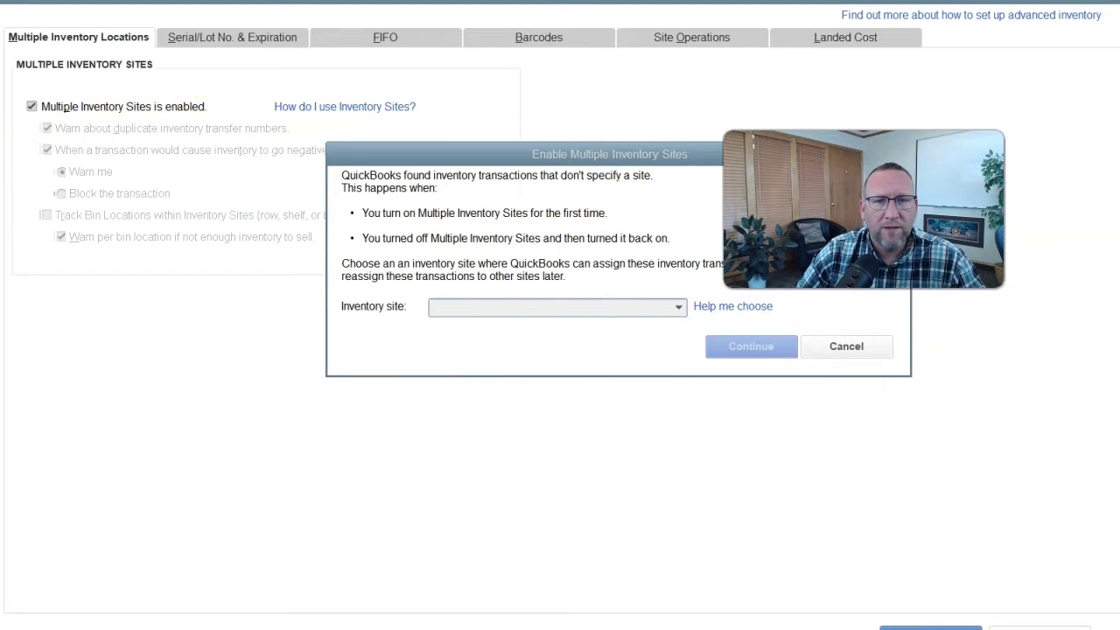
pyautogui.click(680, 308)
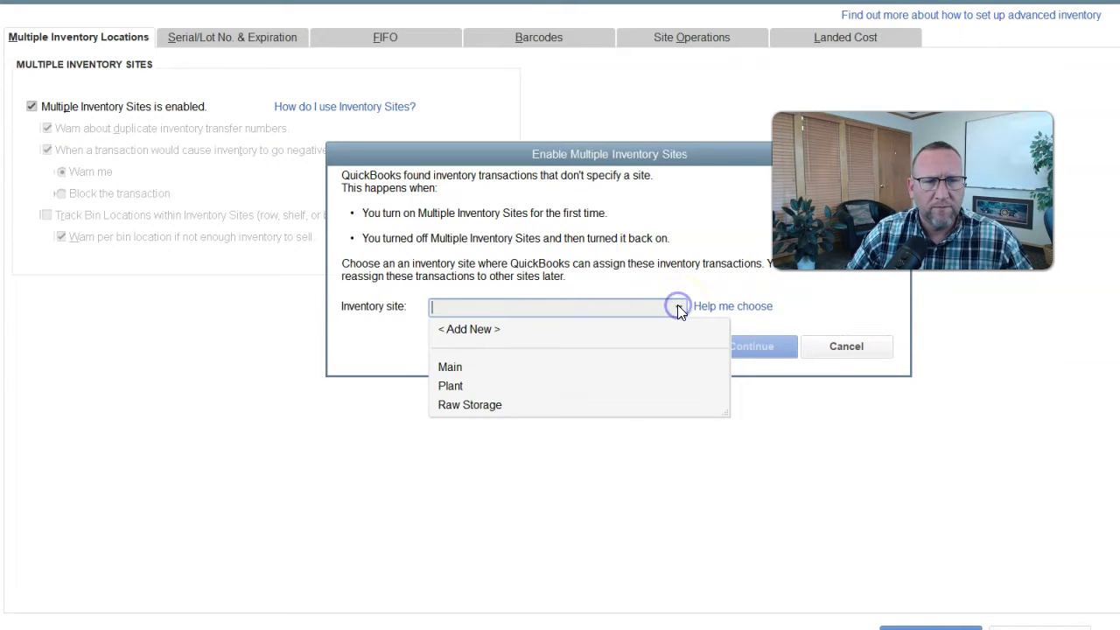
pyautogui.click(451, 368)
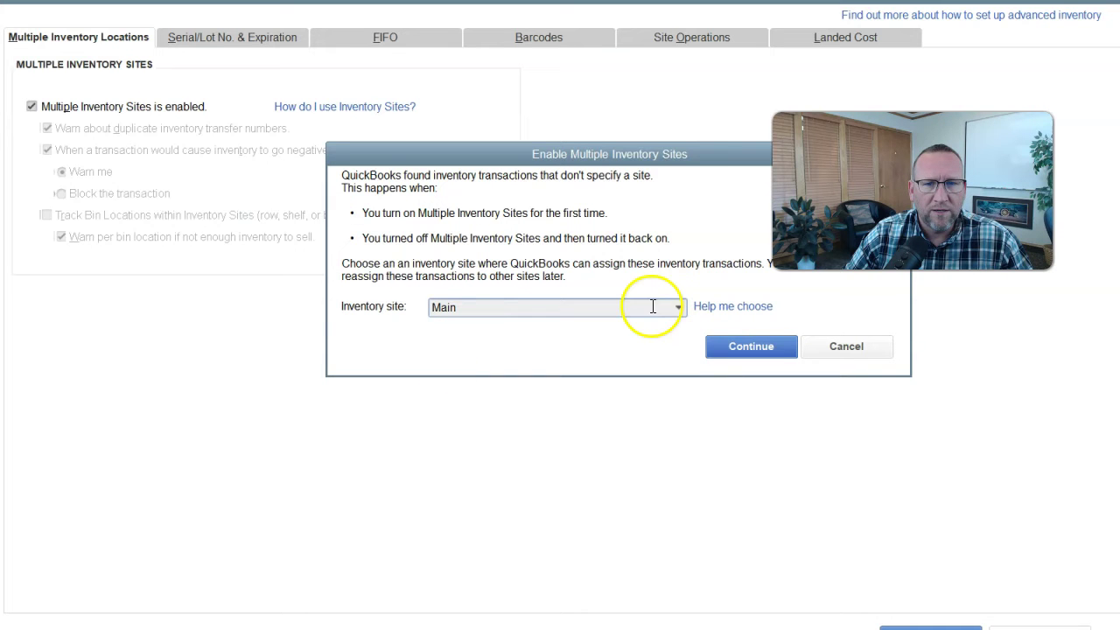
pyautogui.click(680, 308)
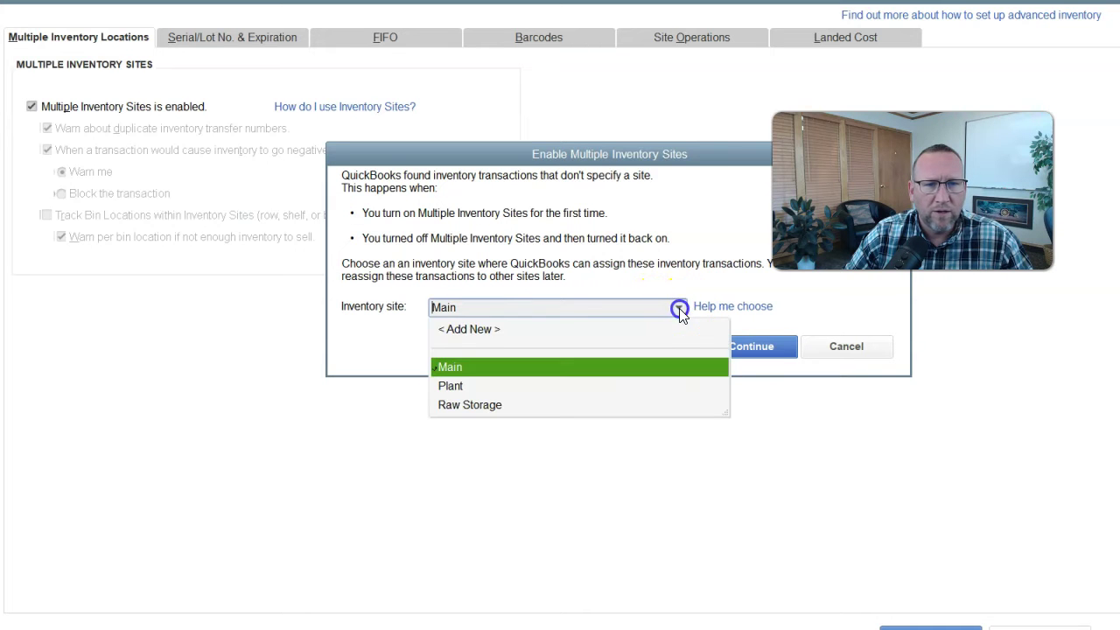
pyautogui.click(470, 333)
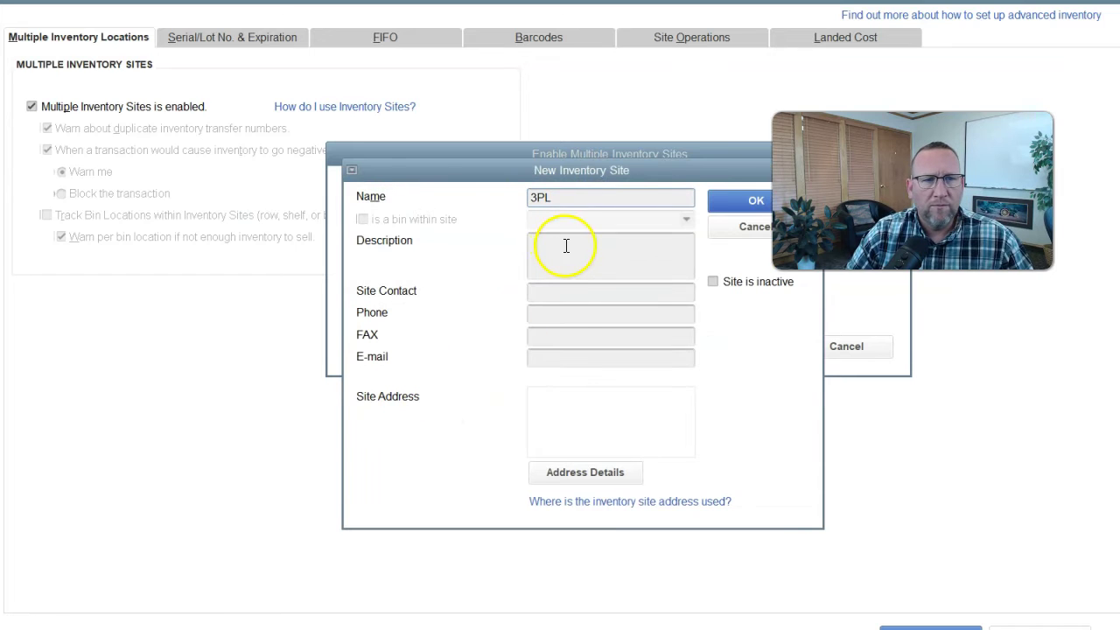
# Enter the 3PL site's contact name, phone, e-mail and address, then save the site.
pyautogui.click(575, 293)
pyautogui.write('Susan')
pyautogui.press('Tab')
pyautogui.press('Tab')
pyautogui.press('Tab')
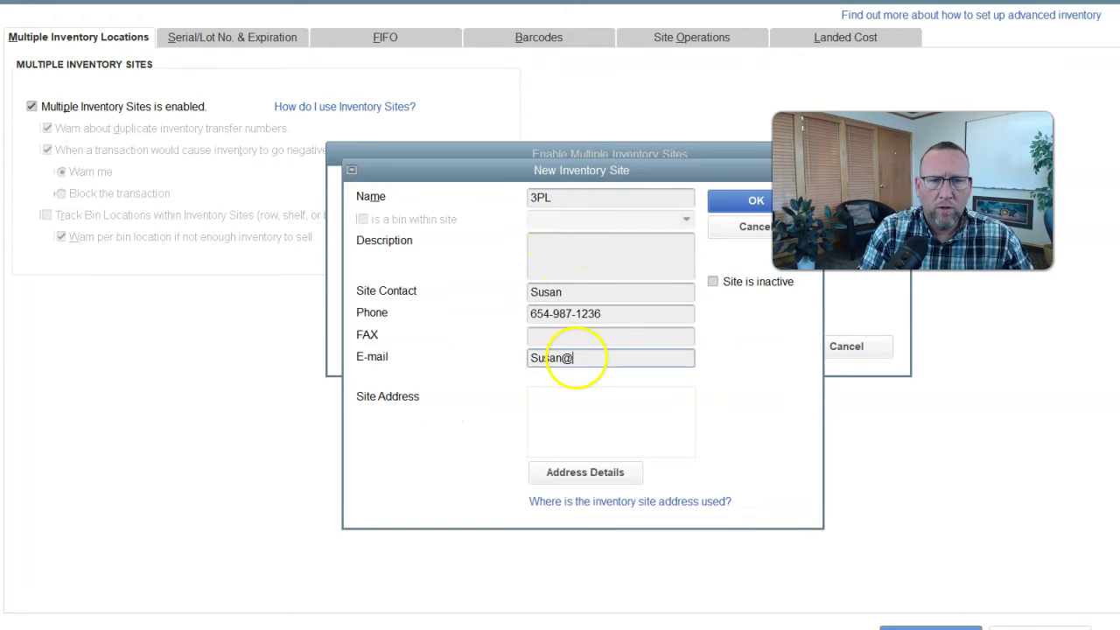
pyautogui.press('Tab')
pyautogui.write('Somewhere')
pyautogui.press('BackSpace')
pyautogui.press('BackSpace')
pyautogui.press('BackSpace')
pyautogui.press('BackSpace')
pyautogui.press('BackSpace')
pyautogui.press('BackSpace')
pyautogui.press('BackSpace')
pyautogui.press('BackSpace')
pyautogui.press('BackSpace')
pyautogui.press('BackSpace')
pyautogui.write('123')
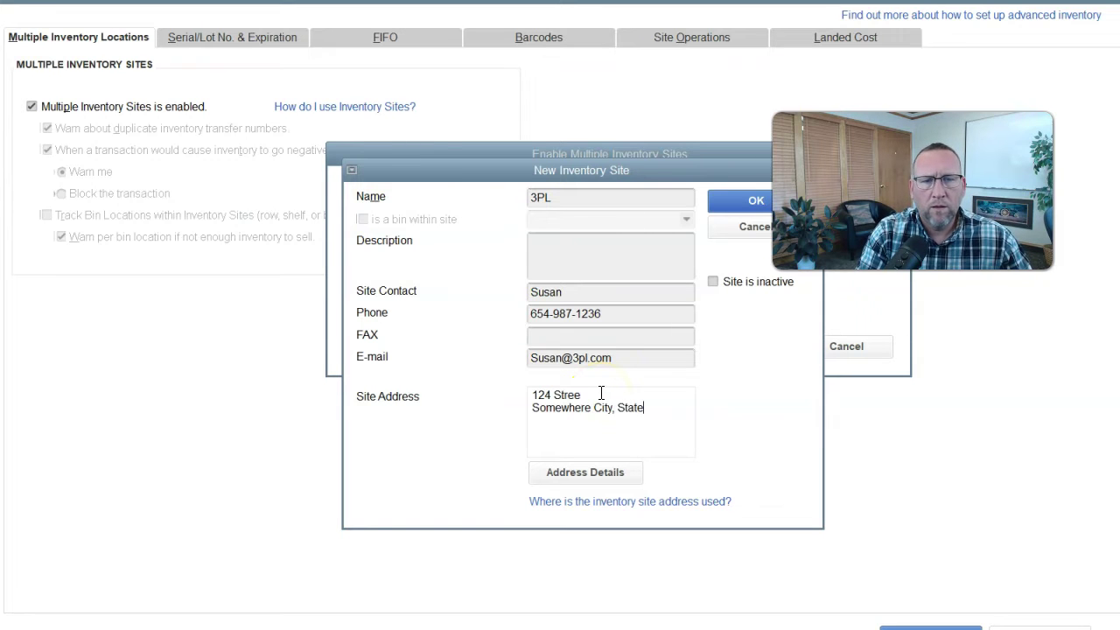
pyautogui.write('84005')
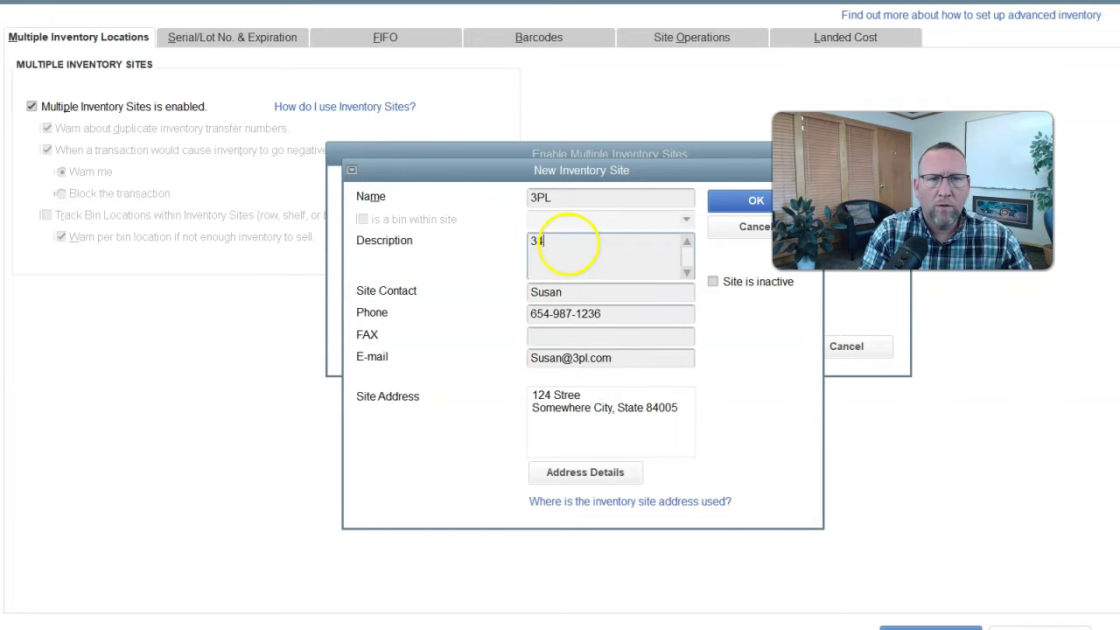
pyautogui.click(750, 202)
# Confirm 3PL for existing transactions, block negative-inventory transactions and enable bin location tracking.
pyautogui.click(679, 306)
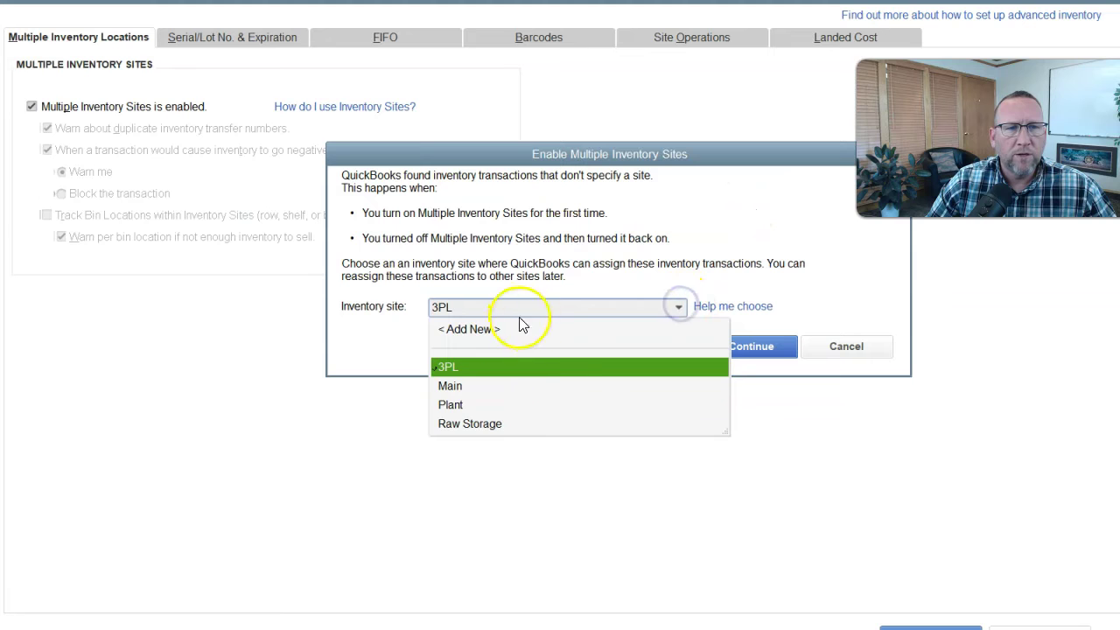
pyautogui.press('Return')
pyautogui.press('Return')
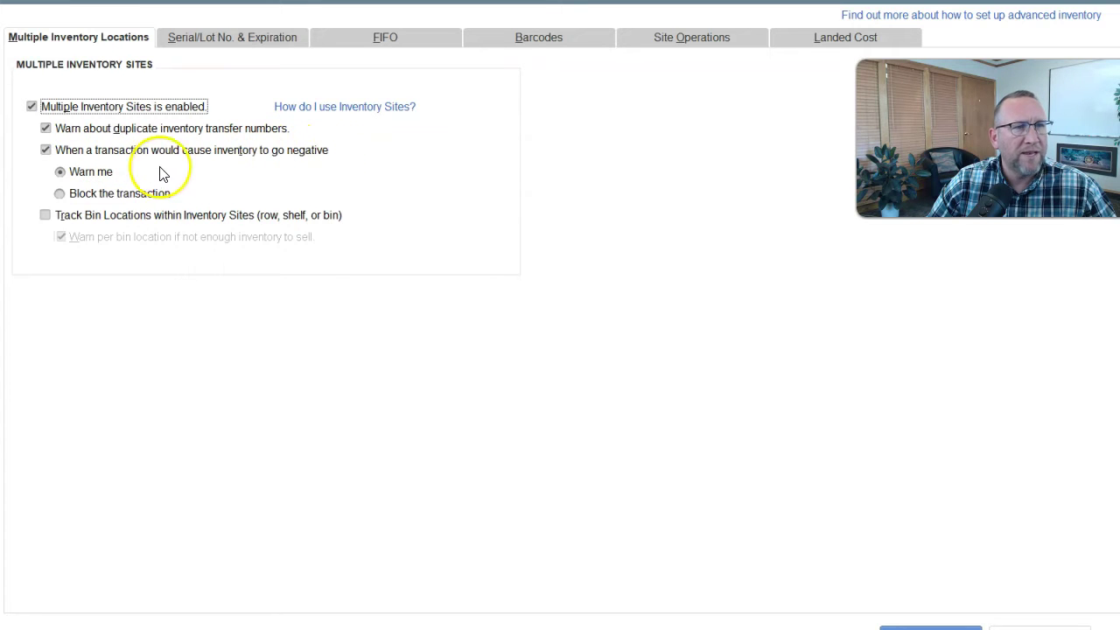
pyautogui.click(62, 195)
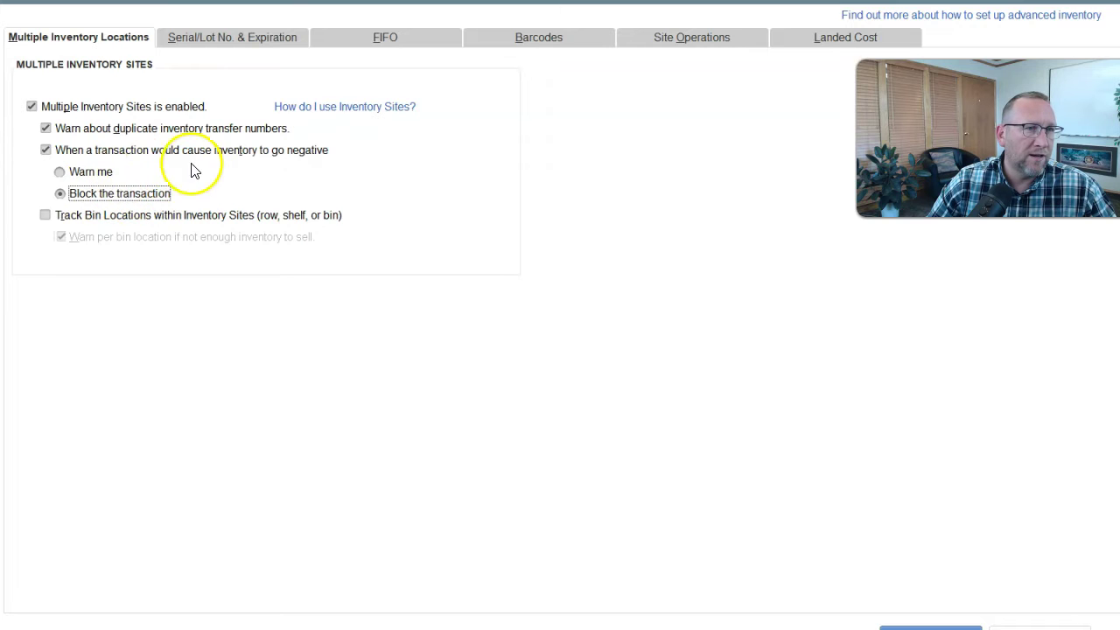
pyautogui.click(45, 214)
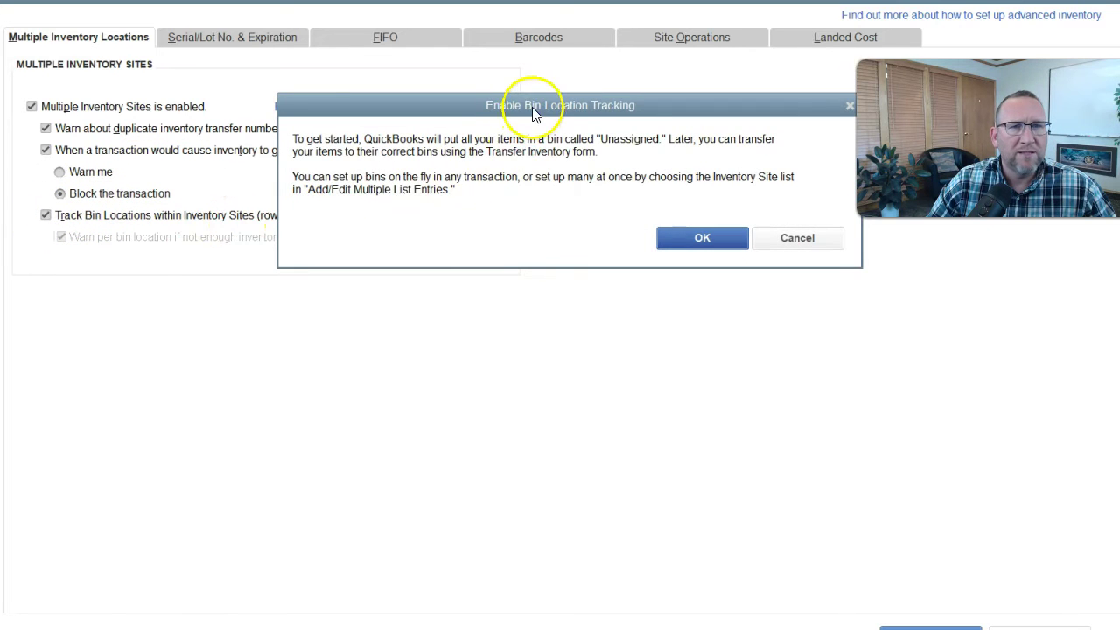
pyautogui.moveTo(521, 105); pyautogui.dragTo(420, 210)
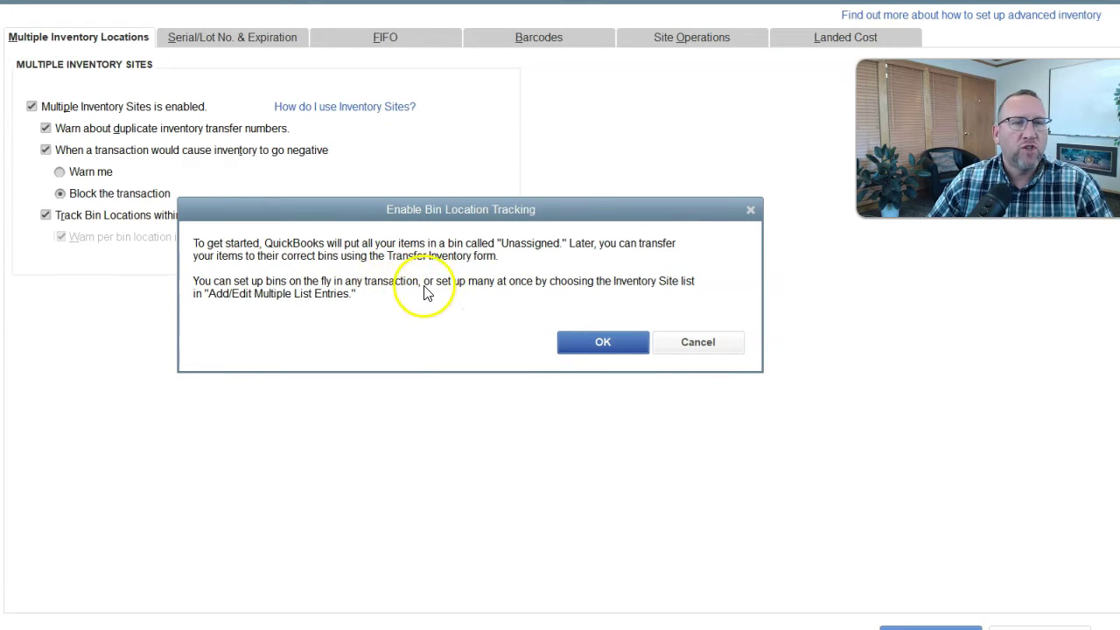
pyautogui.click(592, 343)
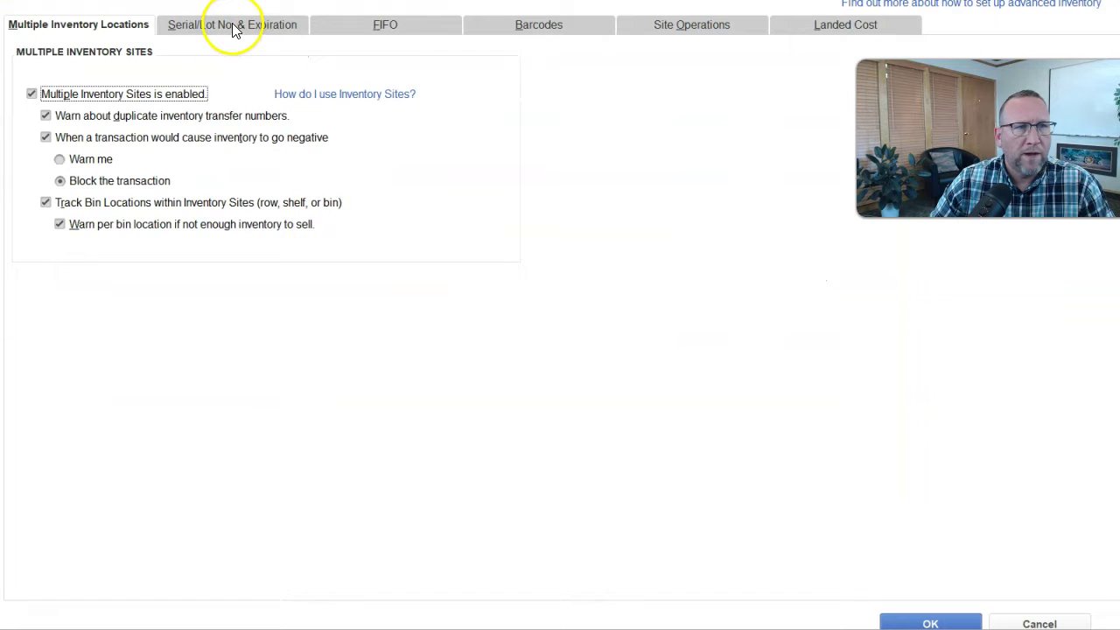
# Activate serial/lot numbering set to track by lot numbers, and open its help article.
pyautogui.click(232, 26)
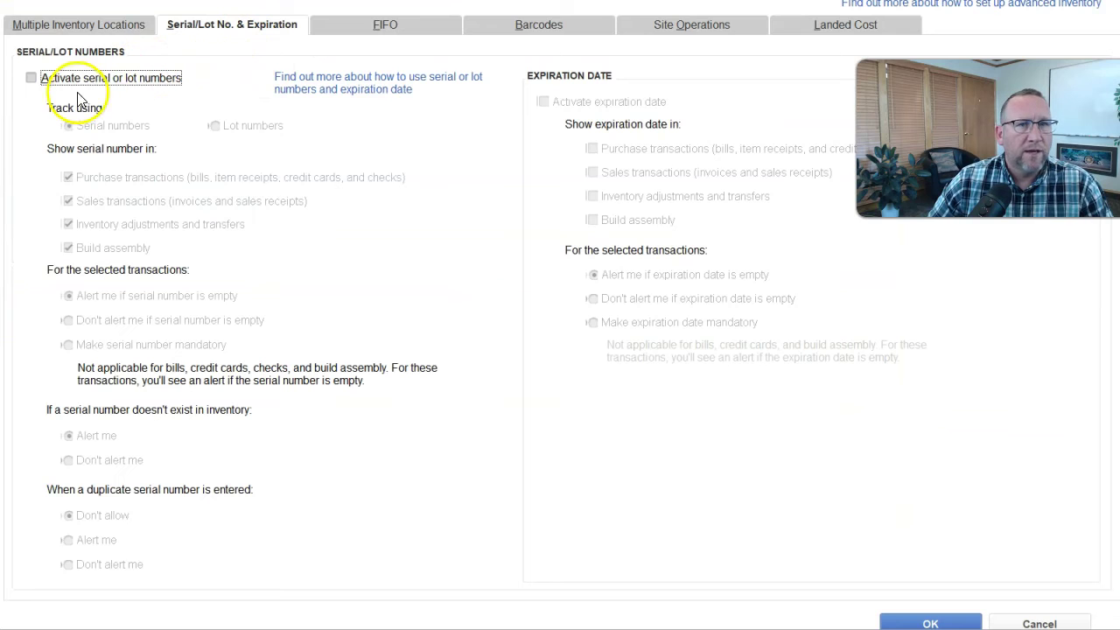
pyautogui.click(31, 79)
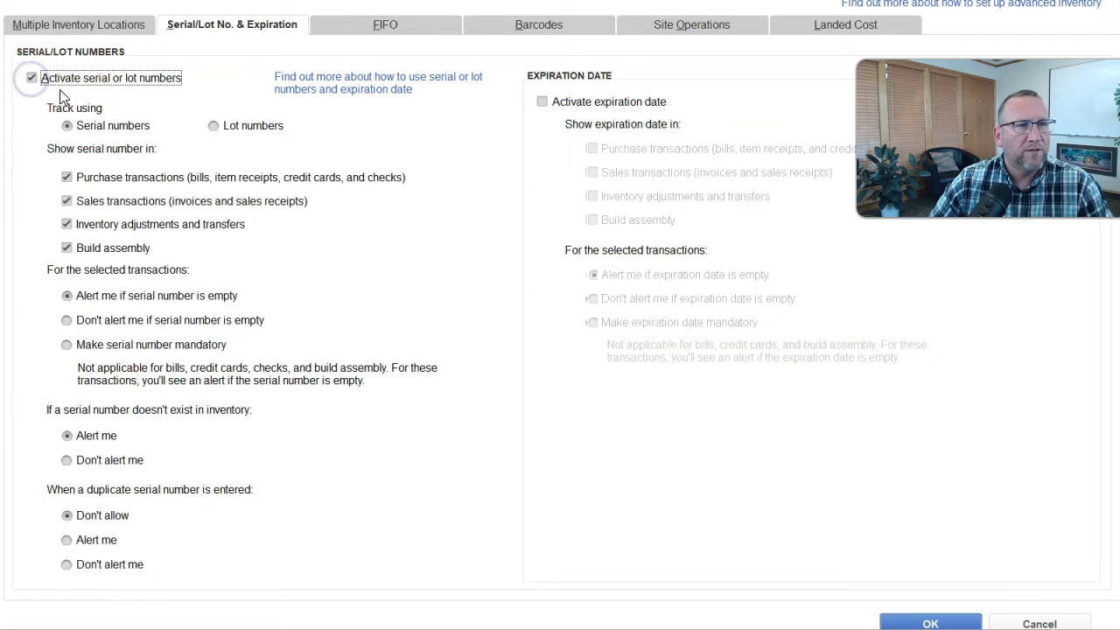
pyautogui.click(213, 126)
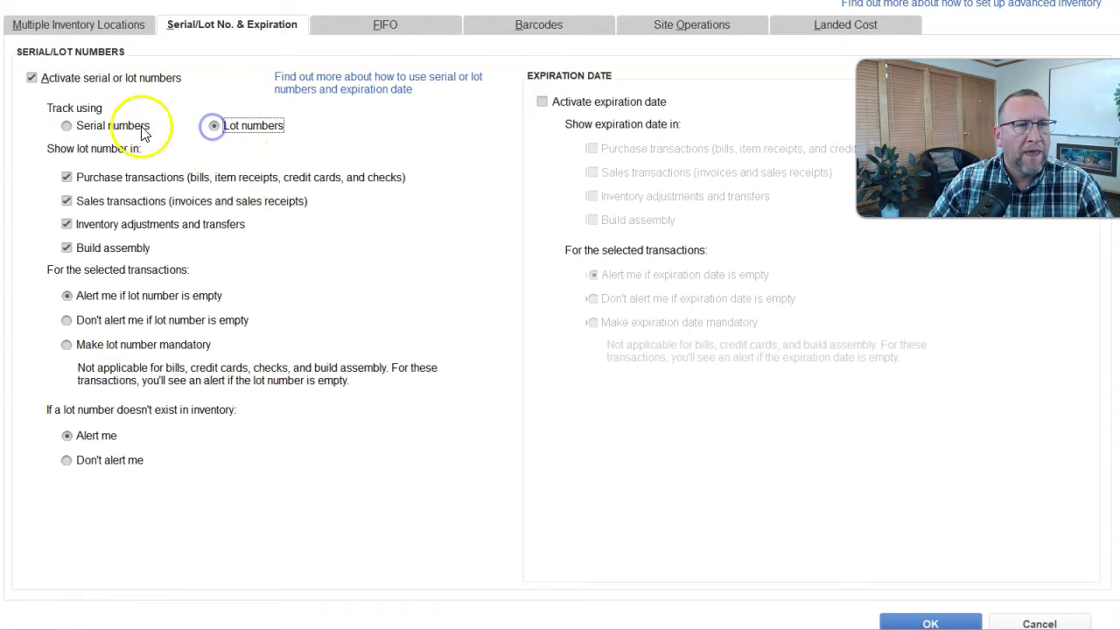
pyautogui.click(67, 127)
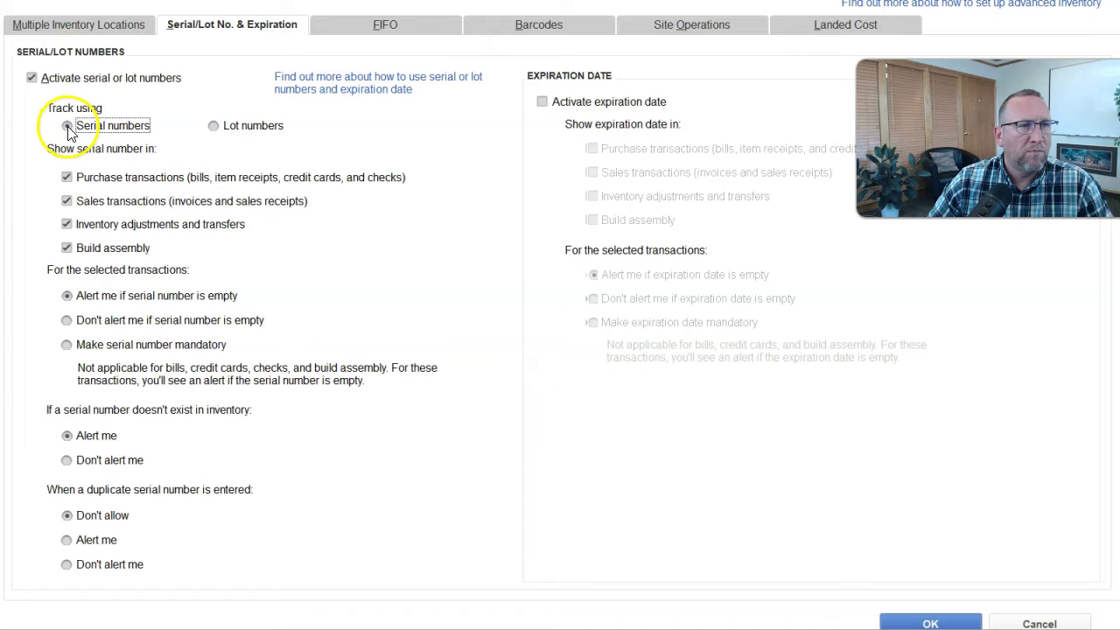
pyautogui.click(214, 127)
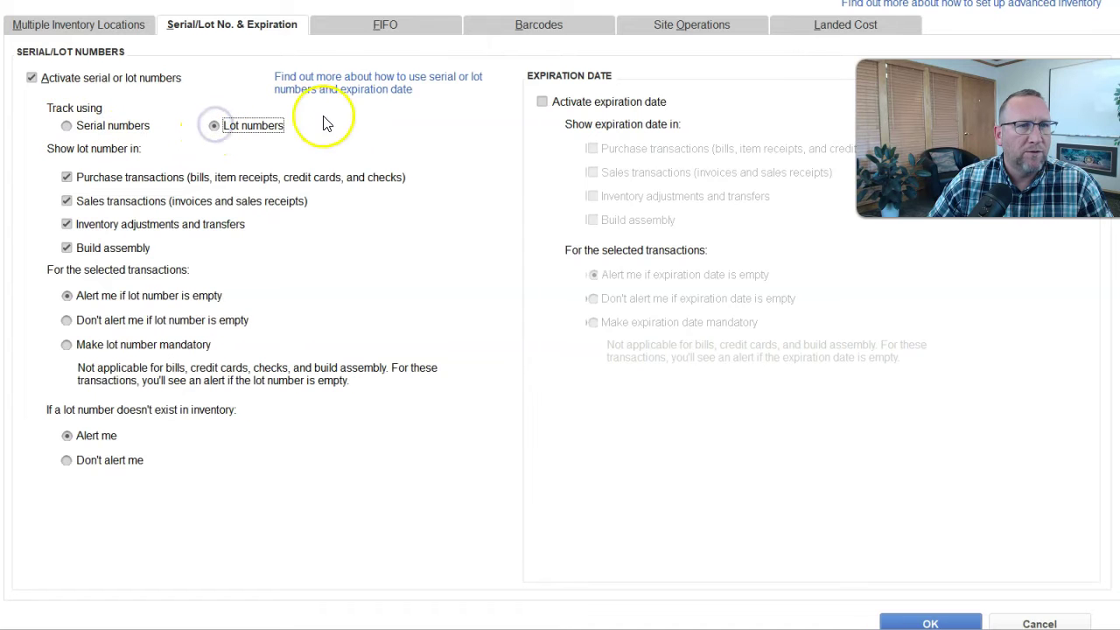
pyautogui.click(346, 88)
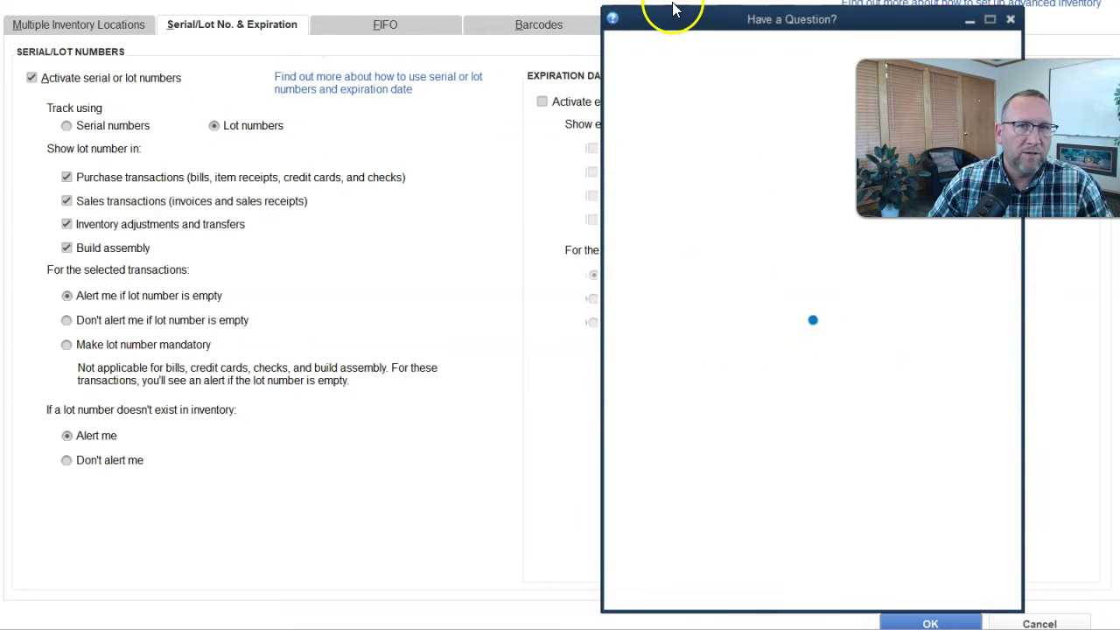
# Move the help window and scroll through the serial versus lot numbers article.
pyautogui.moveTo(674, 8); pyautogui.dragTo(444, 0)
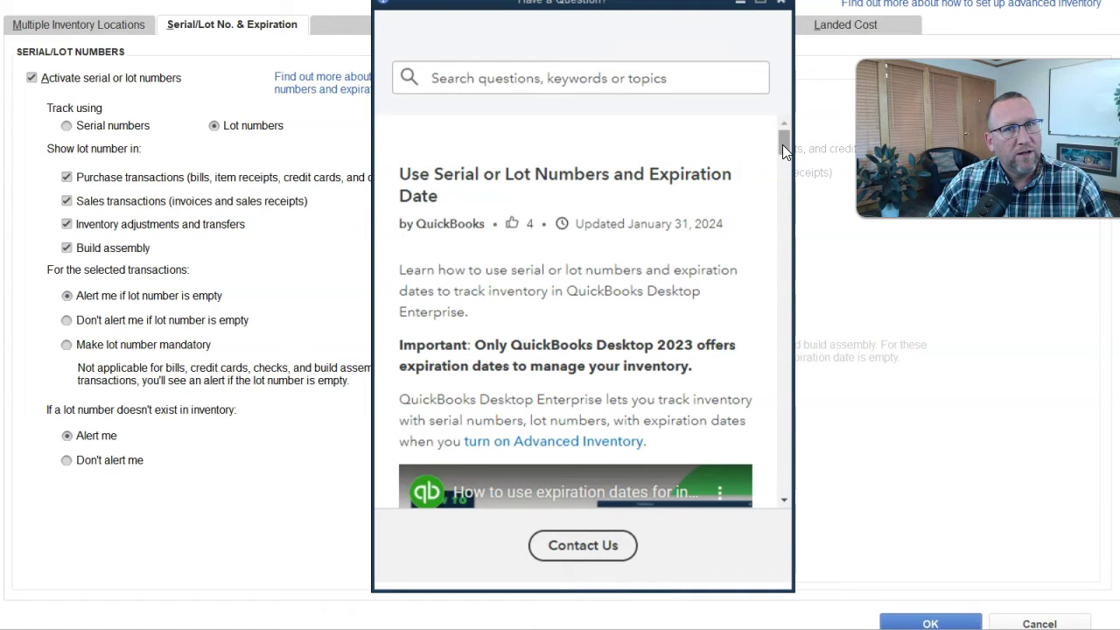
pyautogui.moveTo(782, 145); pyautogui.dragTo(782, 157)
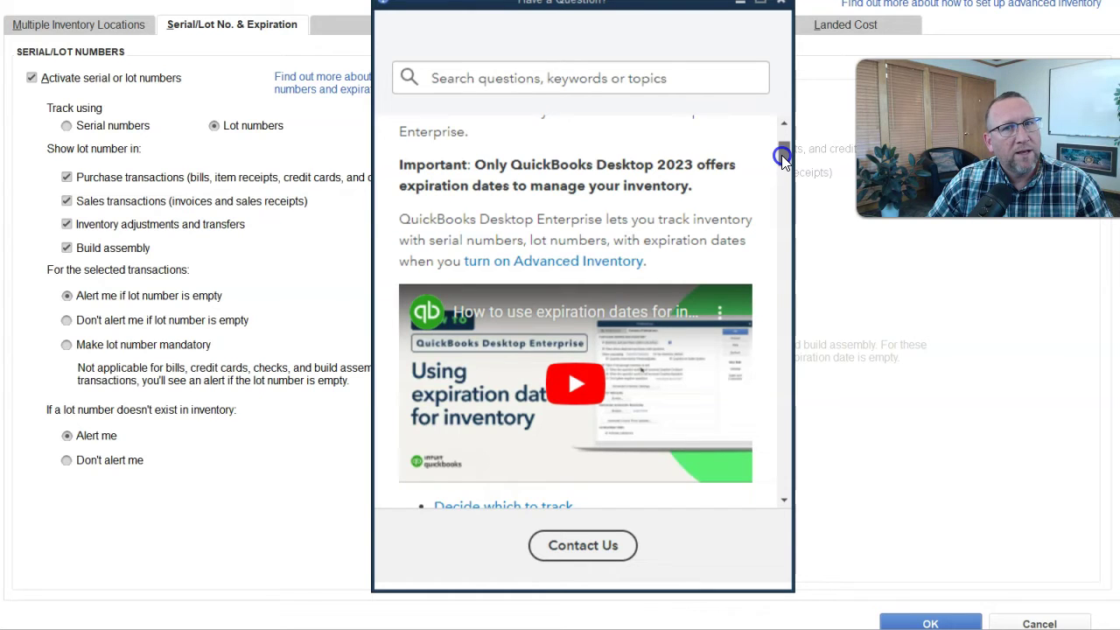
pyautogui.moveTo(782, 157); pyautogui.dragTo(785, 196)
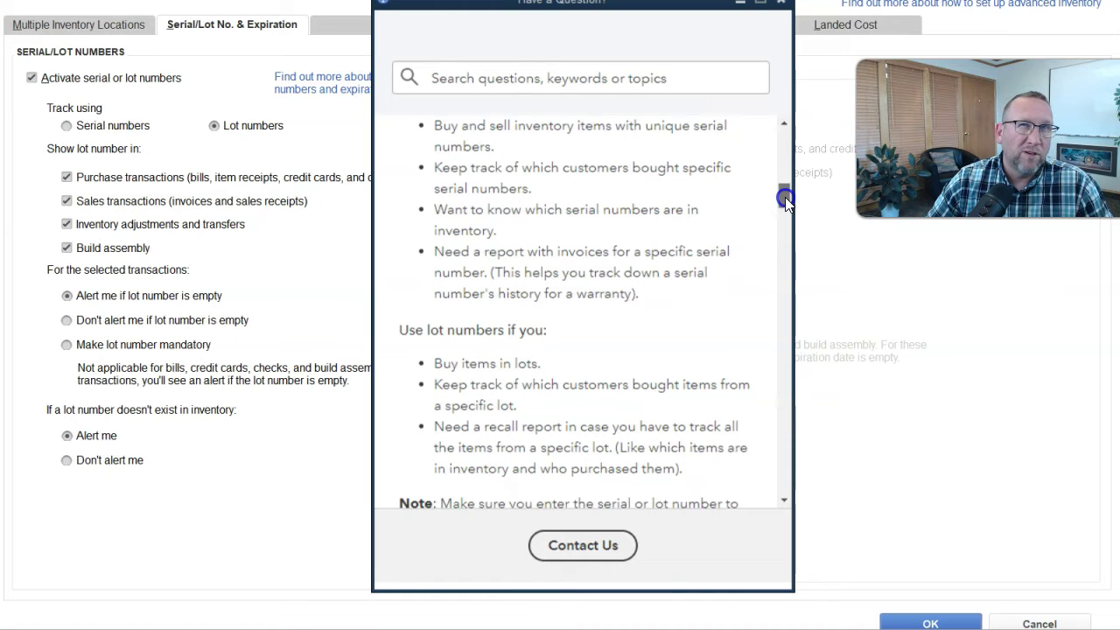
pyautogui.moveTo(785, 198); pyautogui.dragTo(788, 225)
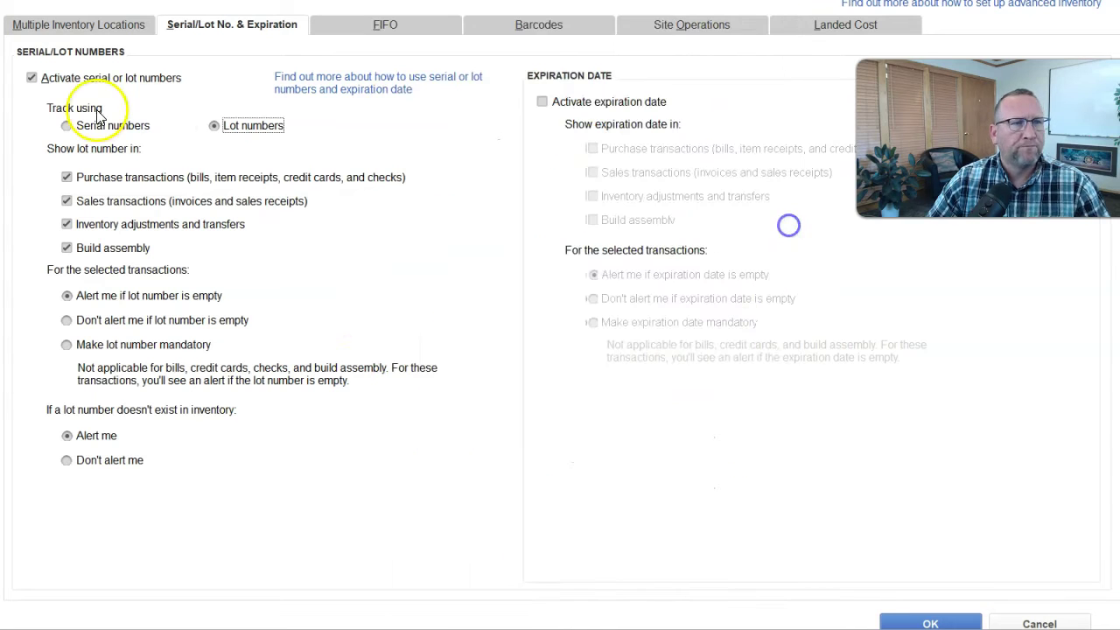
# Make lot numbers and expiration dates mandatory, then launch the barcode setup wizard.
pyautogui.click(144, 344)
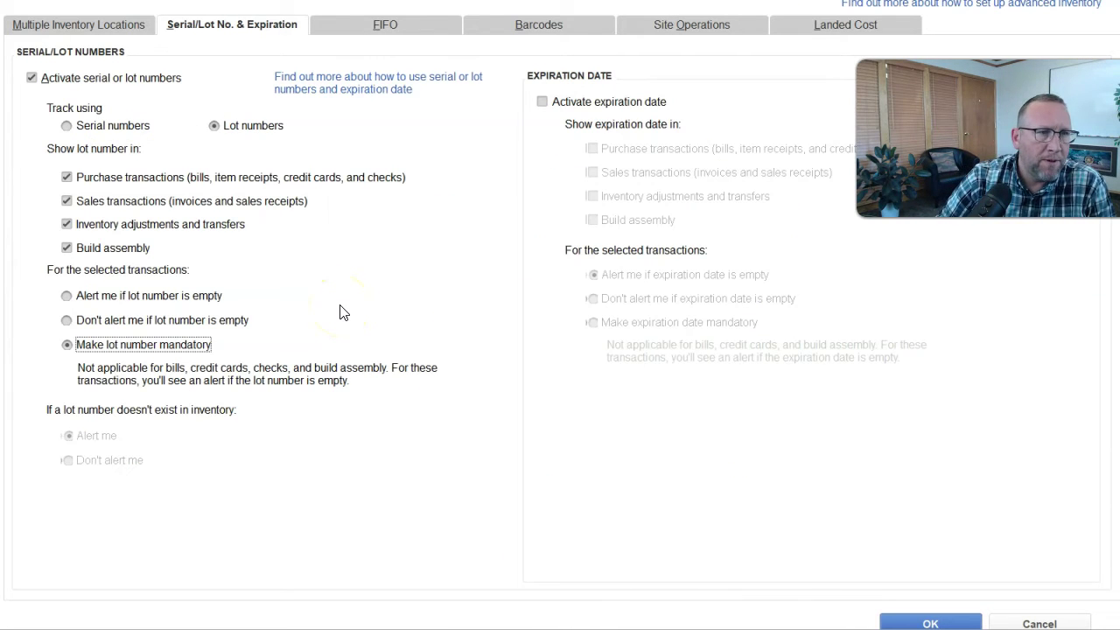
pyautogui.click(543, 101)
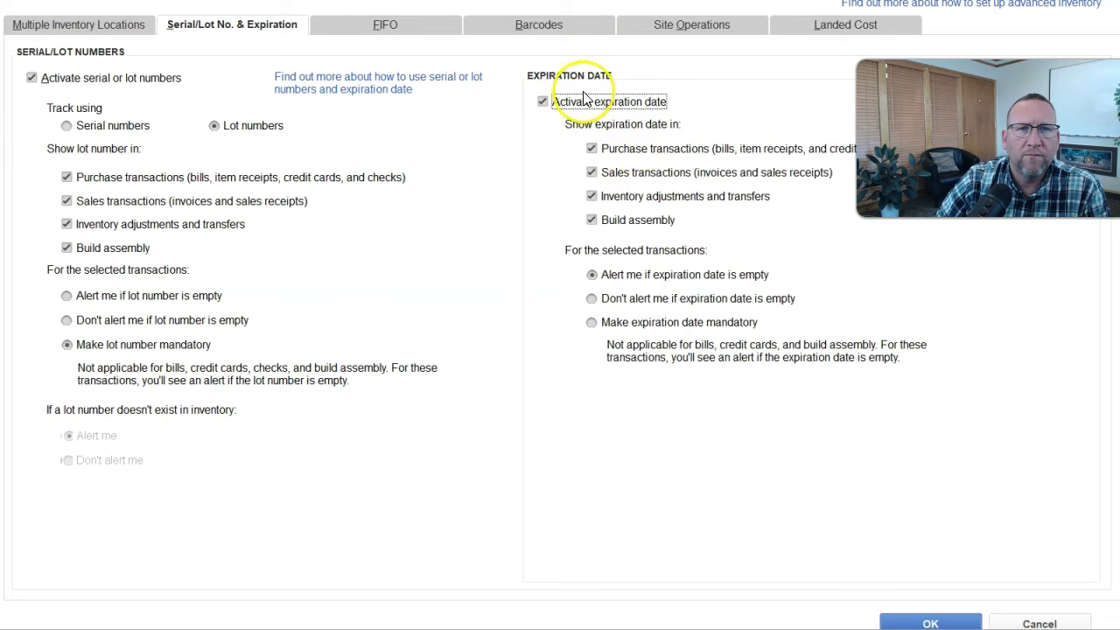
pyautogui.click(592, 324)
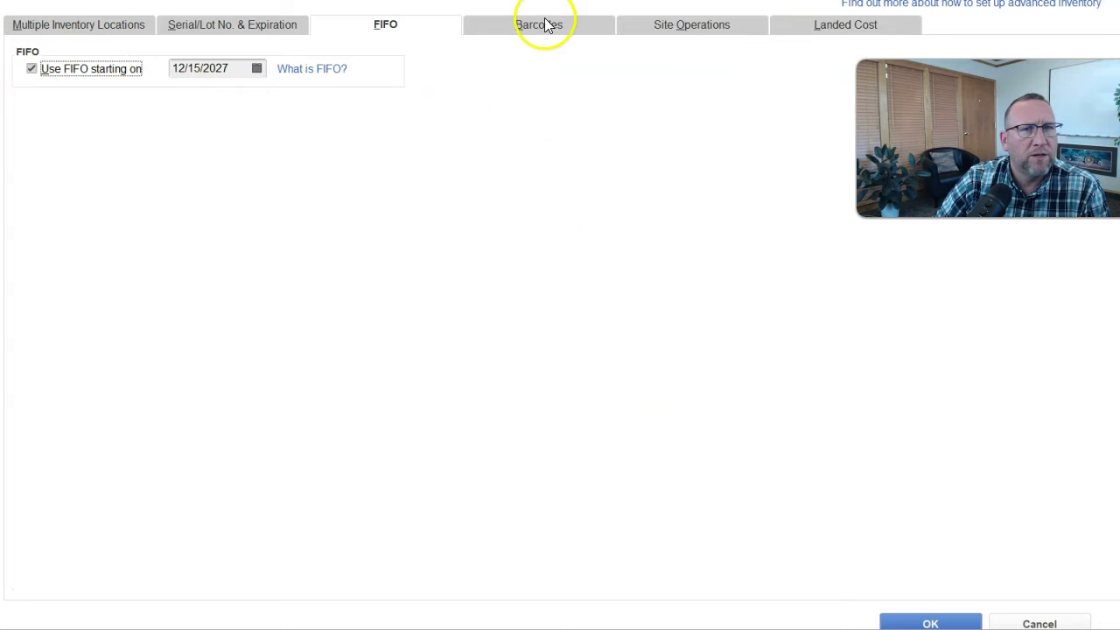
pyautogui.click(539, 27)
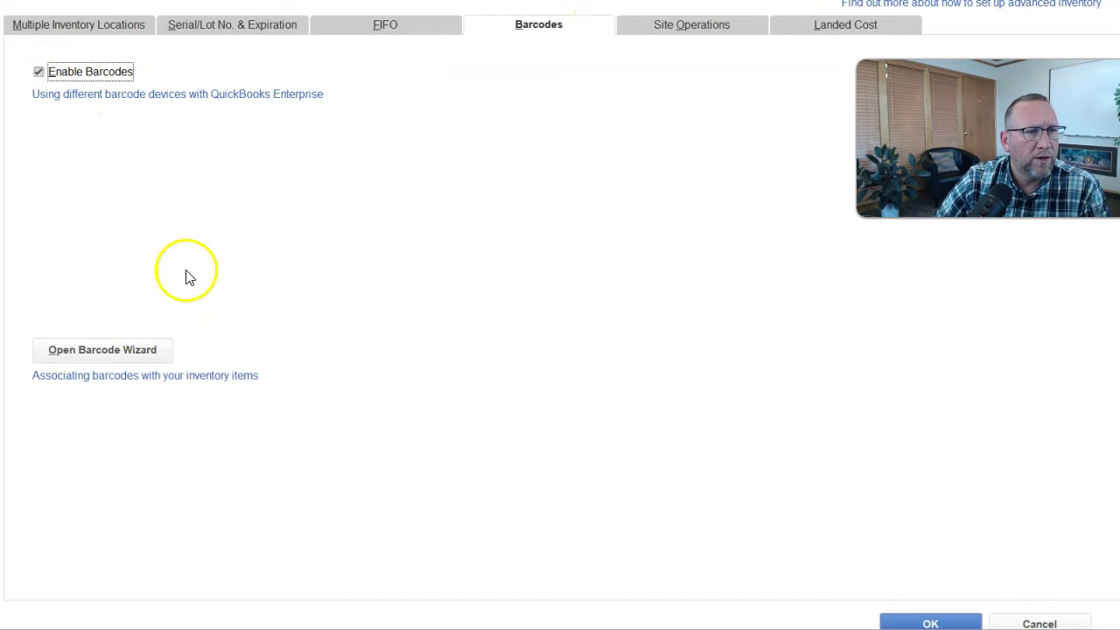
pyautogui.click(132, 350)
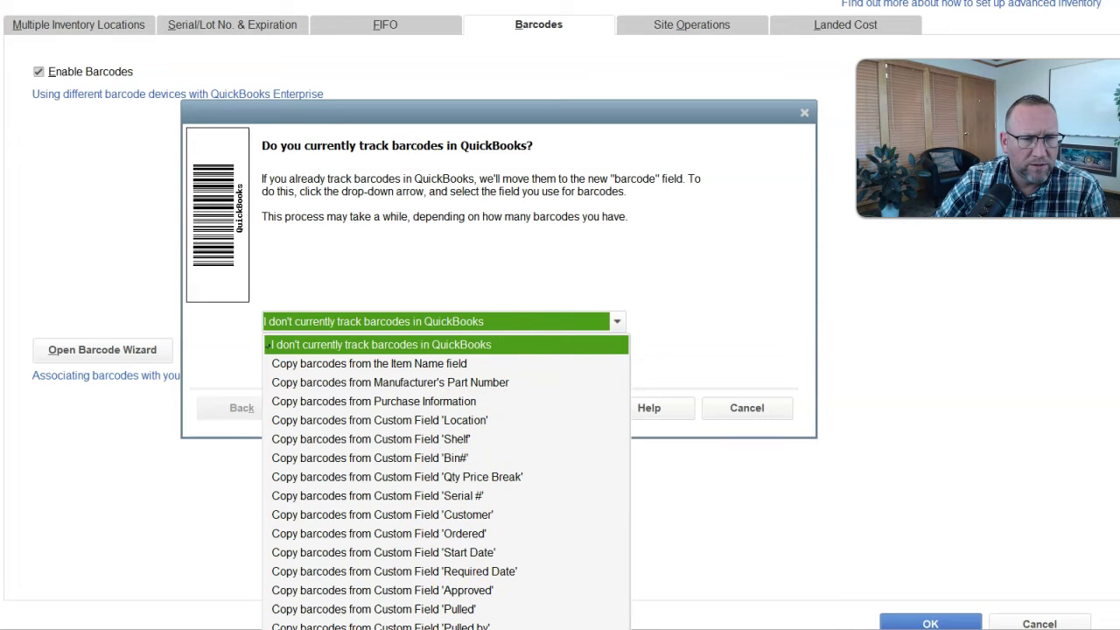
# Finish barcode setup with no existing barcodes, generating barcodes for Inventory and Assembly items.
pyautogui.click(717, 280)
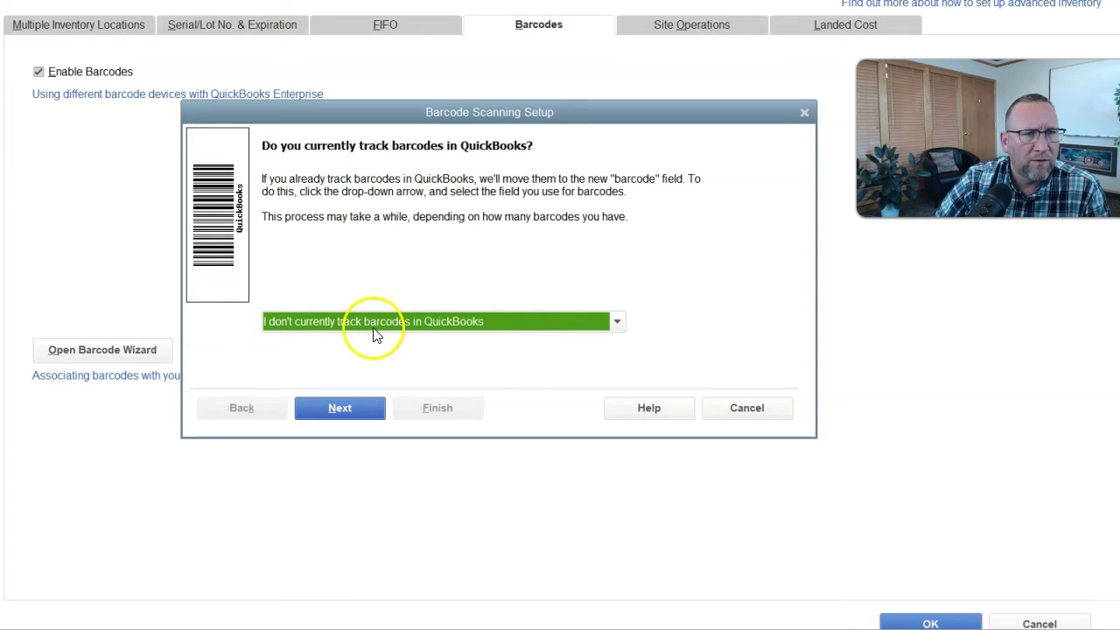
pyautogui.press('Return')
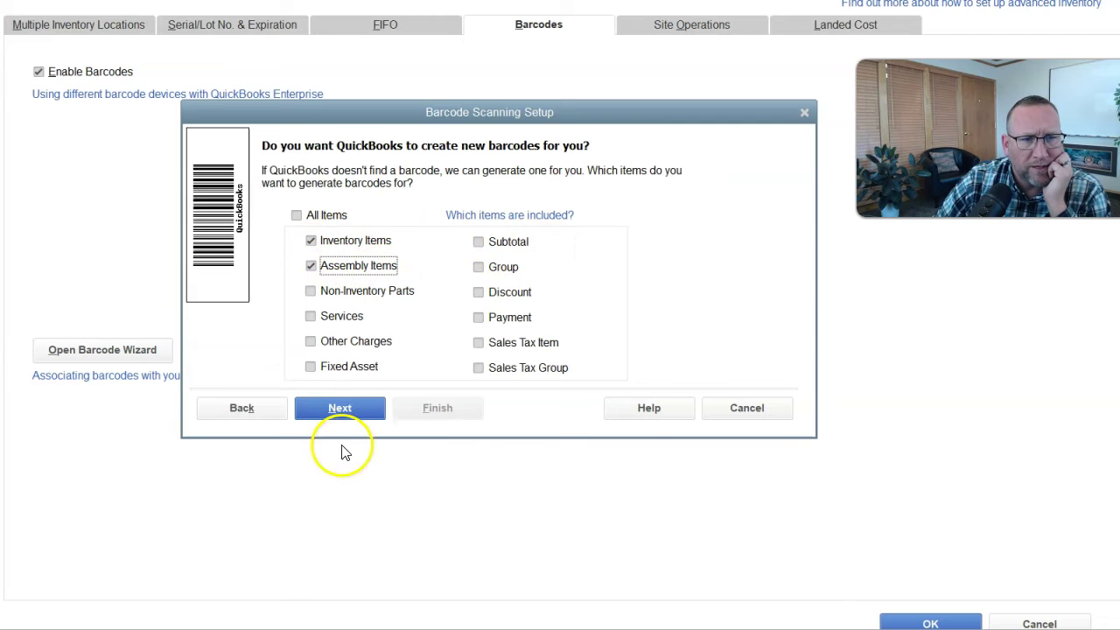
pyautogui.click(339, 411)
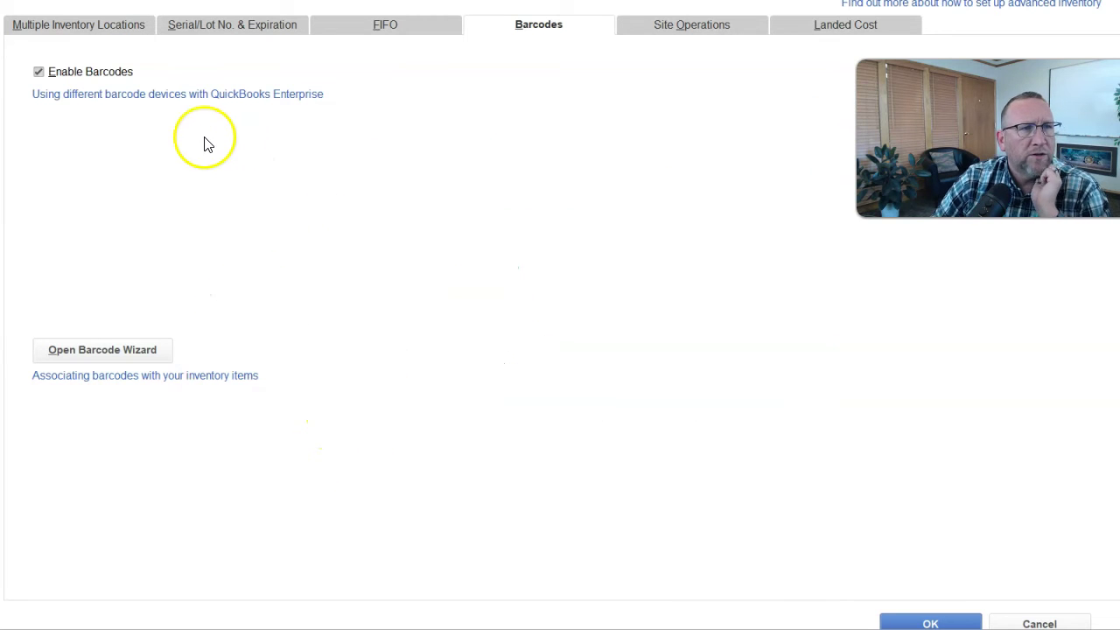
# Open the Site Operations settings and try adding a mobile warehouse device.
pyautogui.click(688, 28)
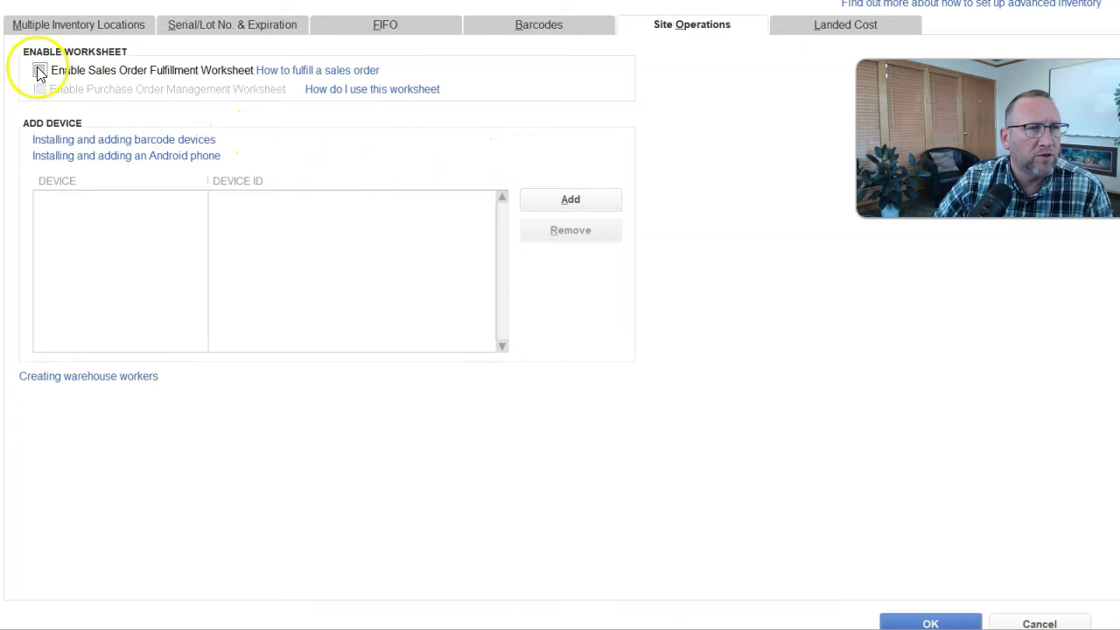
pyautogui.hotkey('alt', 'Tab')
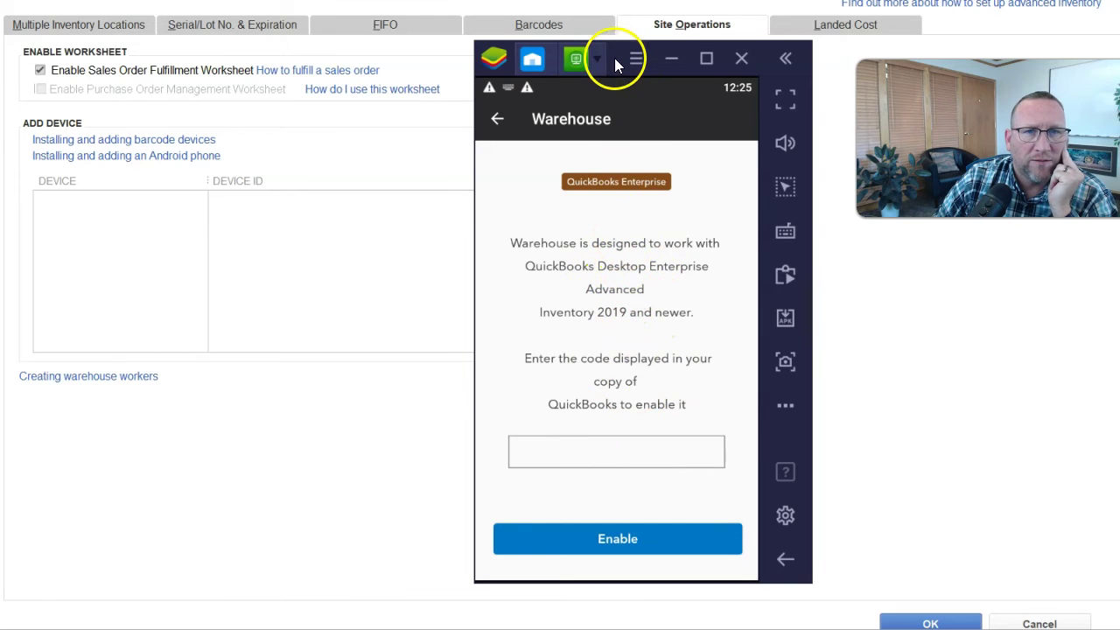
pyautogui.click(575, 207)
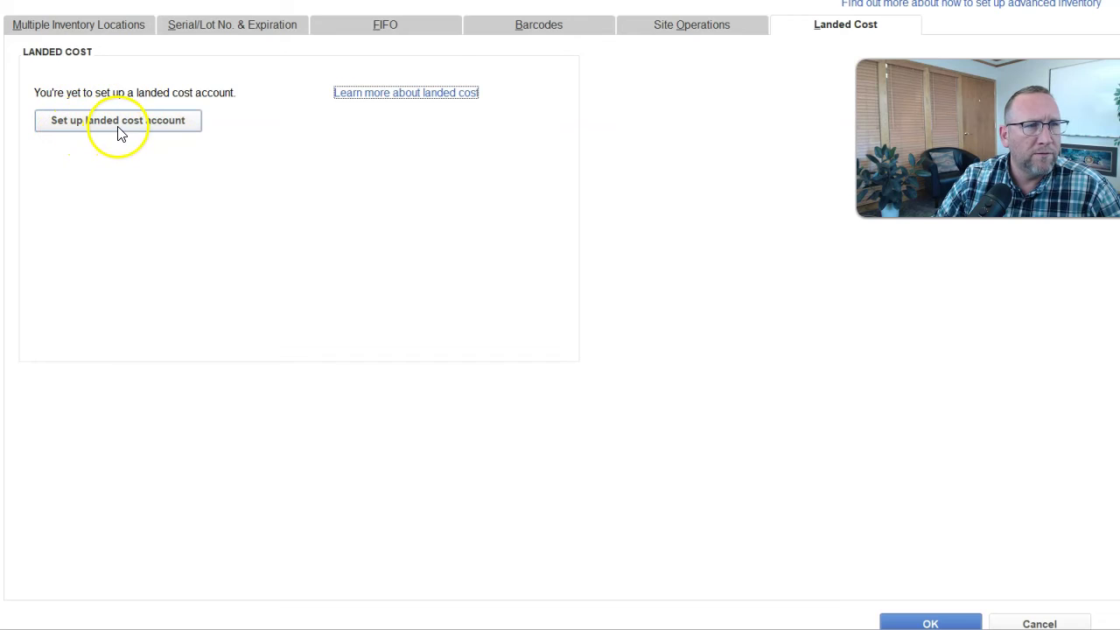
# Create the 'Landed Cost' Other Current Asset account and map the Freight item to it.
pyautogui.click(119, 123)
pyautogui.click(400, 276)
pyautogui.write('Landed Cost')
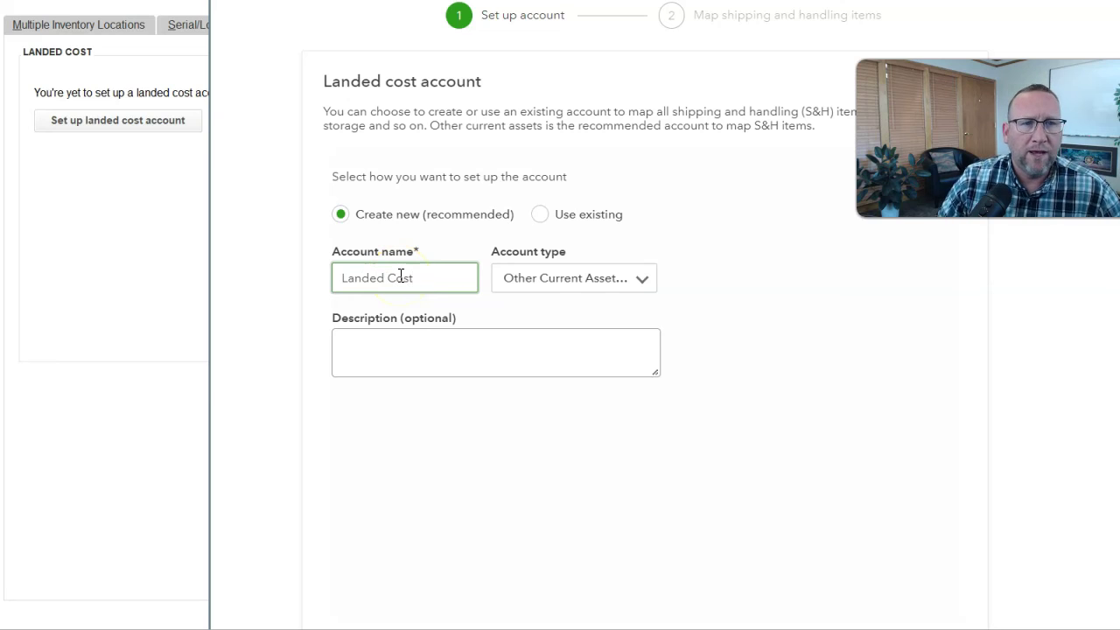
pyautogui.click(412, 278)
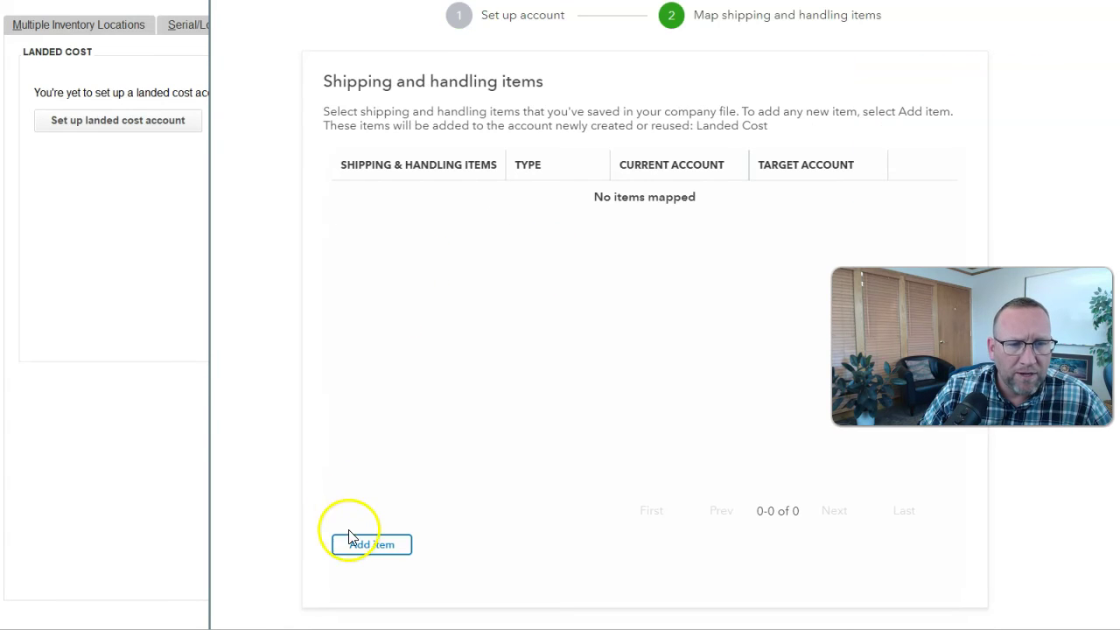
pyautogui.click(369, 546)
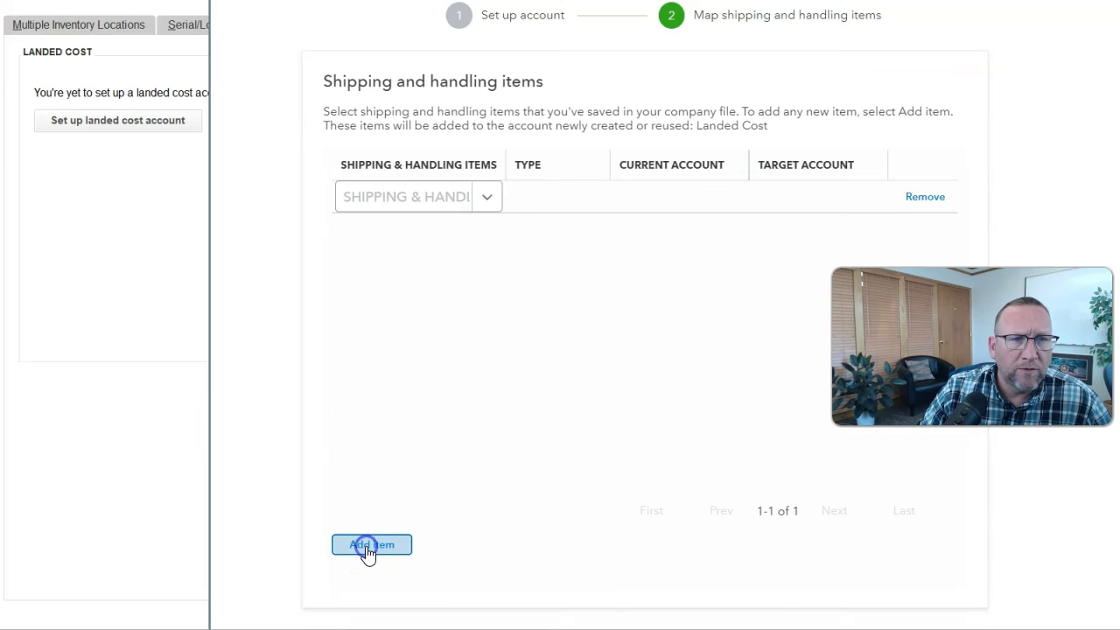
pyautogui.click(483, 197)
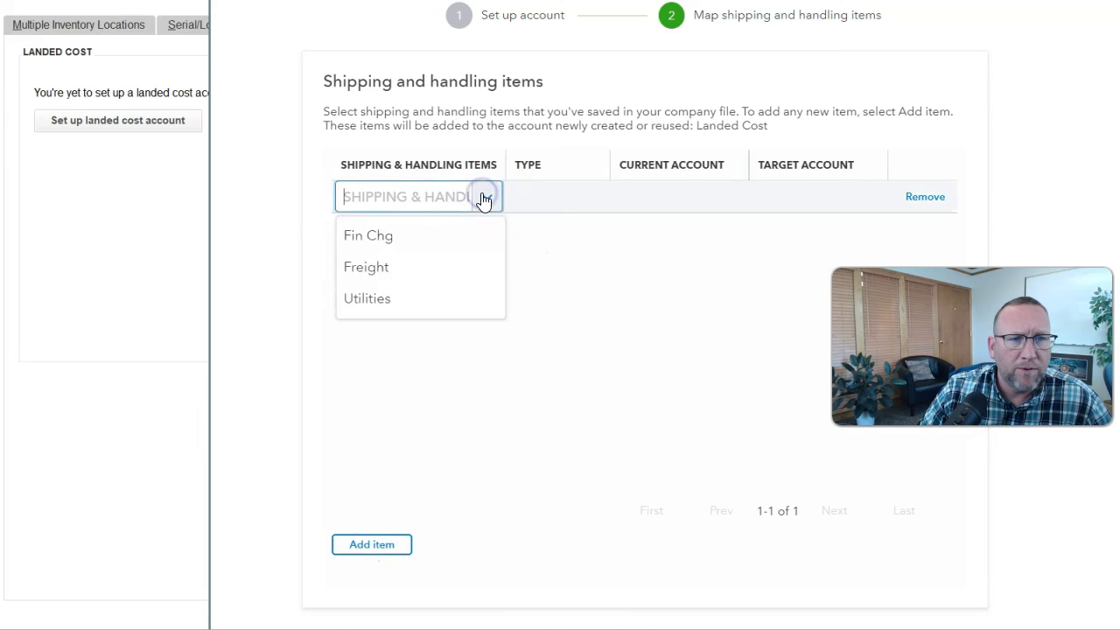
pyautogui.click(368, 267)
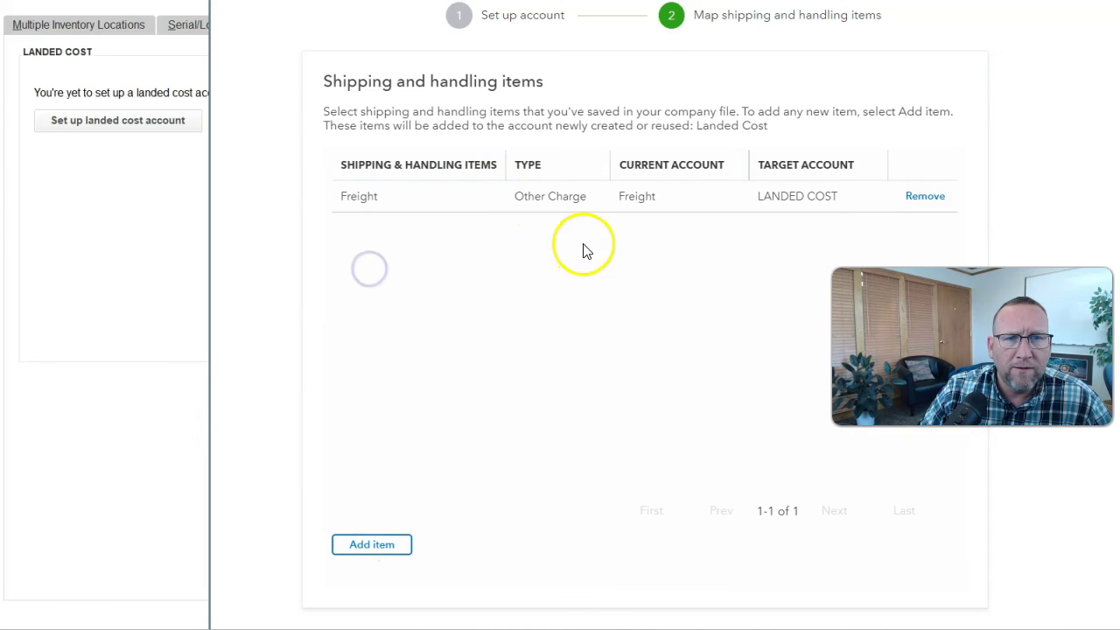